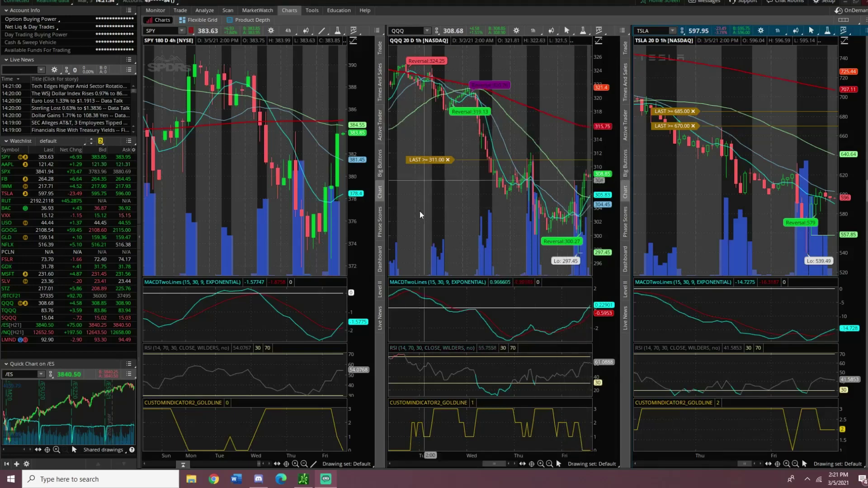
- Switch to Discord and view the FB 19 MAR 21 257.5 C 100 position screenshot in the profits-losses channel
{"action": "mouse_move", "coordinate": [307, 485]}
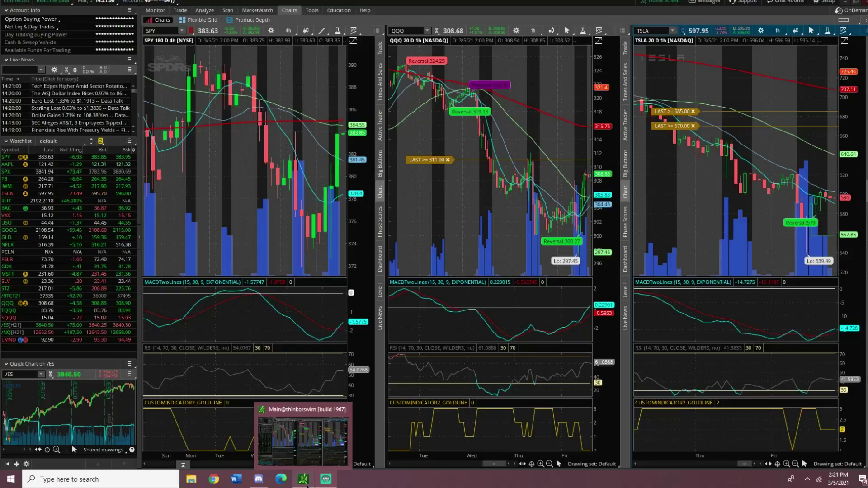
{"action": "left_click", "coordinate": [258, 479]}
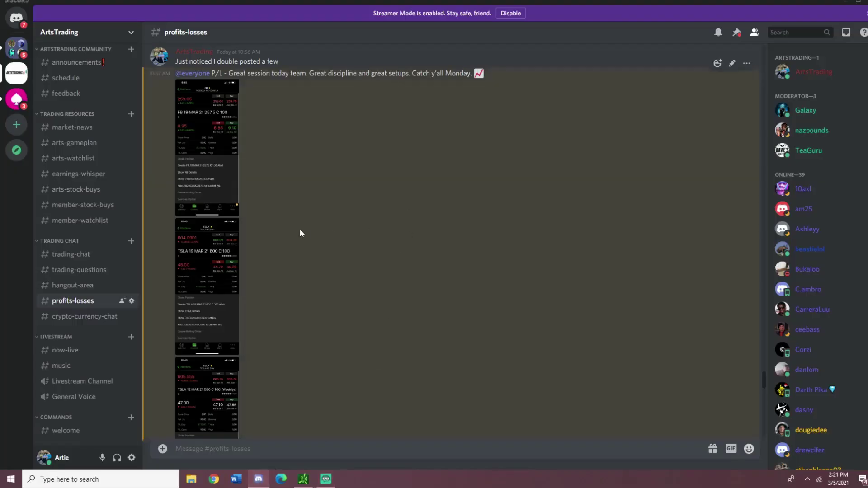
{"action": "left_click", "coordinate": [194, 138]}
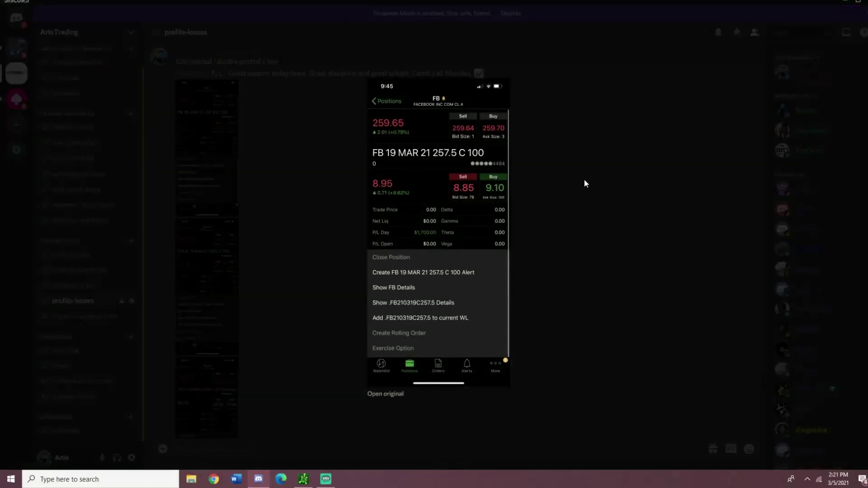
{"action": "left_click", "coordinate": [545, 176]}
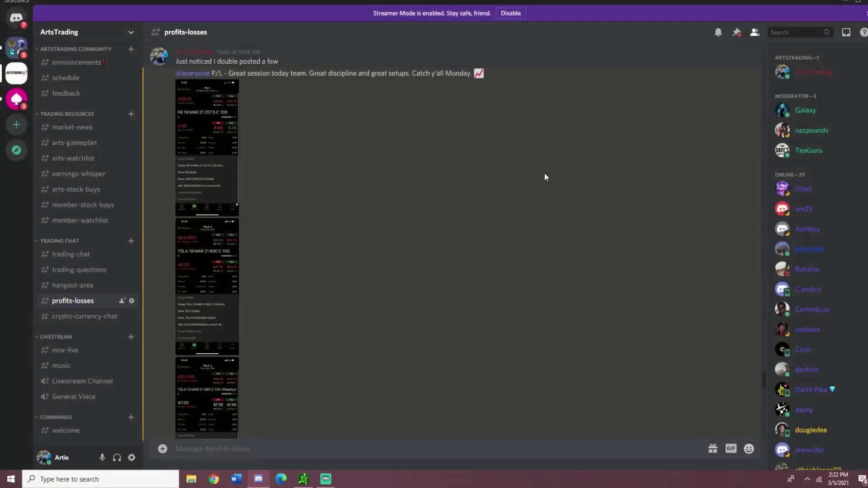
{"action": "left_click", "coordinate": [214, 120]}
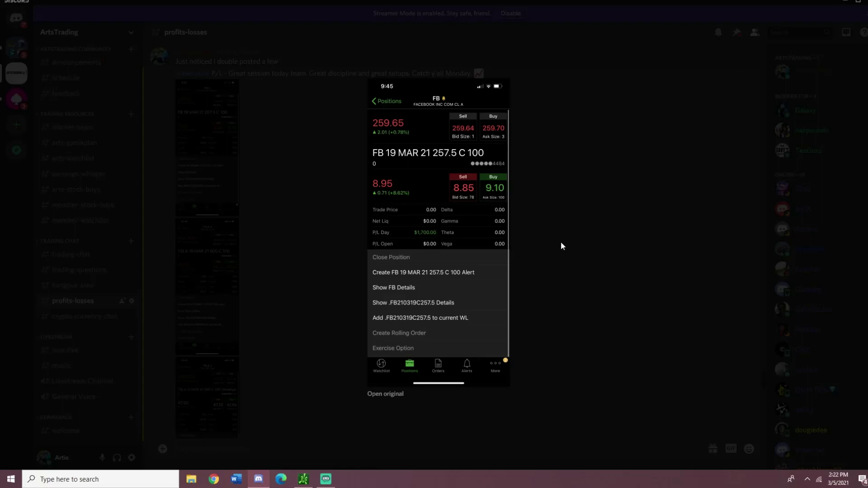
- Switch to thinkorswim, load FB in the QQQ chart and narrow it to the most recent price action
{"action": "left_click", "coordinate": [304, 479]}
{"action": "left_click", "coordinate": [402, 28]}
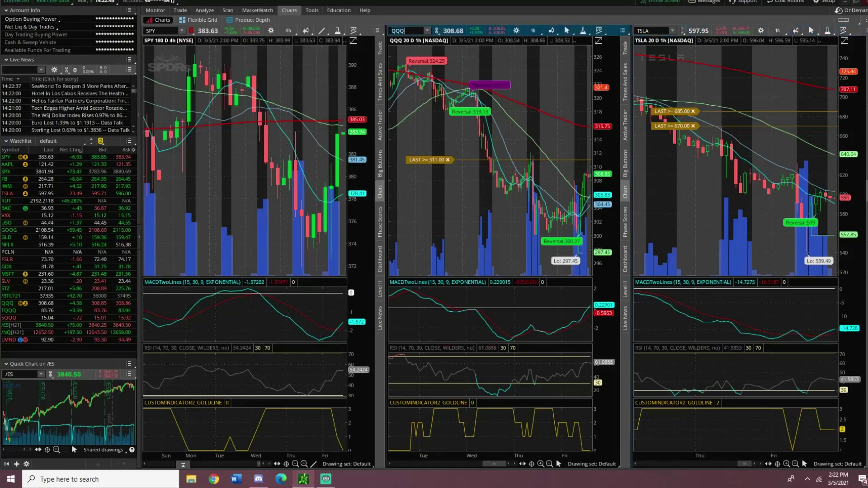
{"action": "type", "text": "FB"}
{"action": "key", "text": "Return"}
{"action": "left_click_drag", "start_coordinate": [456, 181], "coordinate": [511, 180]}
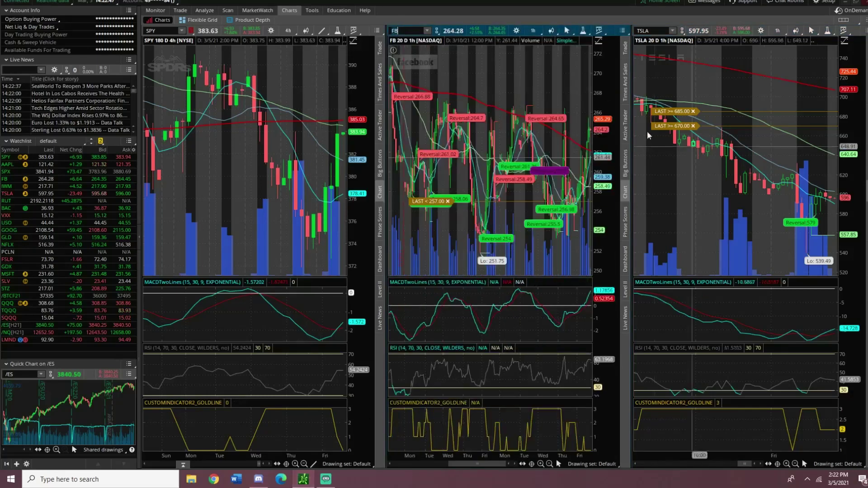
{"action": "left_click_drag", "start_coordinate": [446, 204], "coordinate": [588, 217]}
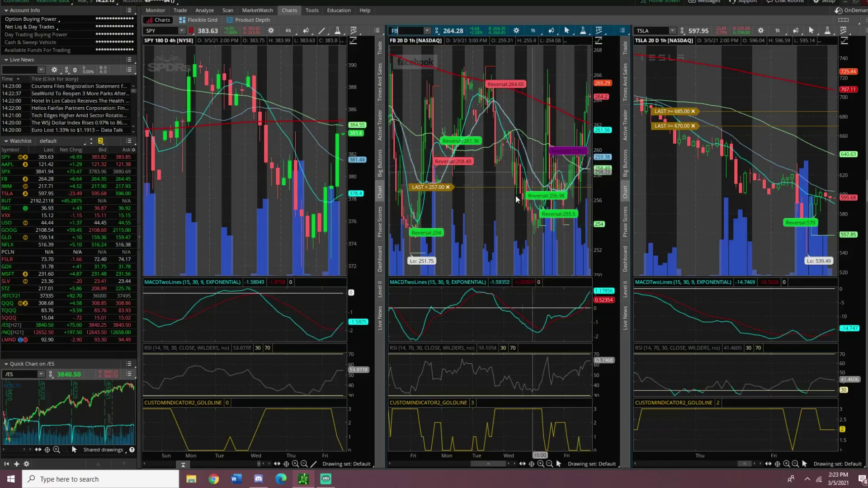
- Switch to Discord and view the TSLA 19 MAR 21 600 C 100 position screenshot in place of the FB one
{"action": "left_click", "coordinate": [266, 482]}
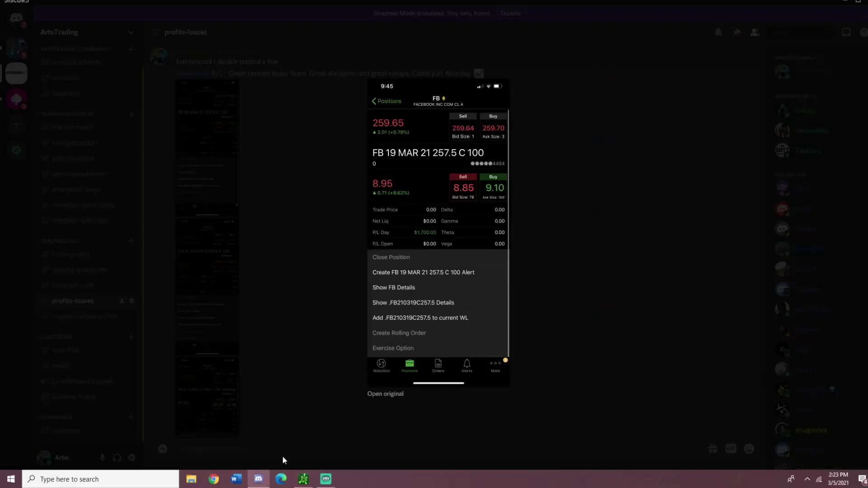
{"action": "left_click", "coordinate": [536, 275]}
{"action": "left_click", "coordinate": [205, 216]}
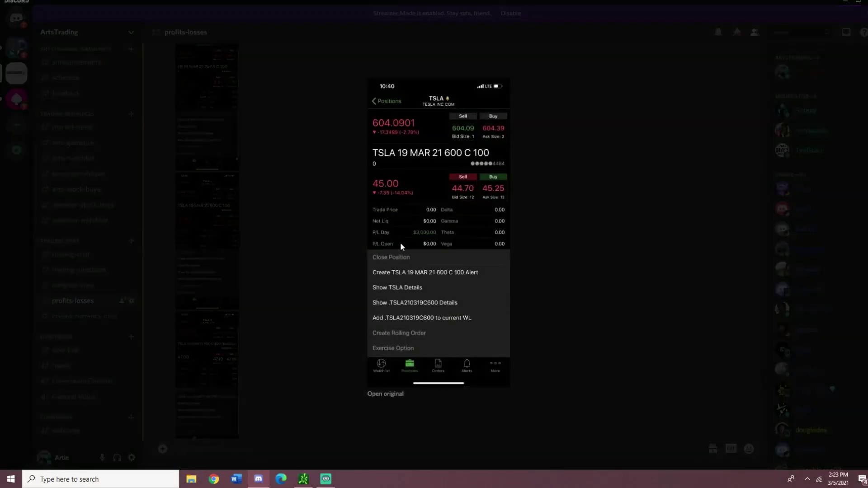
{"action": "left_click", "coordinate": [553, 171]}
- Switch to thinkorswim and set the TSLA chart to the 5-day, 5-minute time frame
{"action": "left_click", "coordinate": [303, 478]}
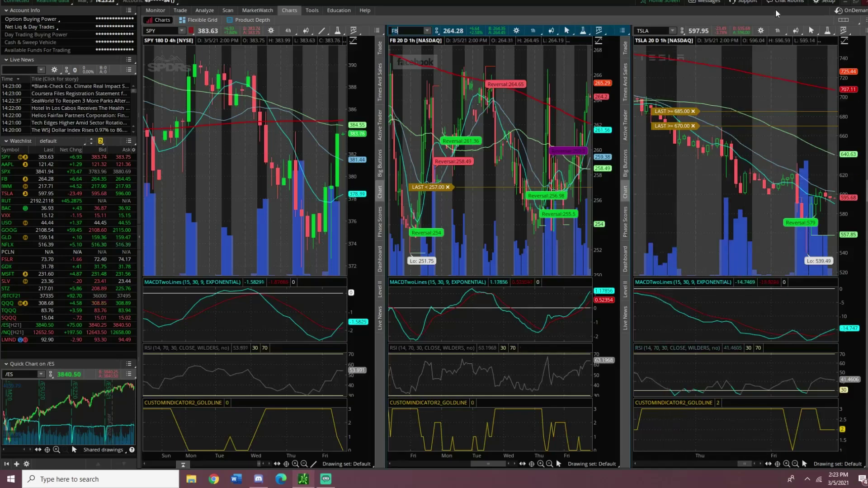
{"action": "left_click", "coordinate": [777, 30]}
{"action": "left_click", "coordinate": [755, 91]}
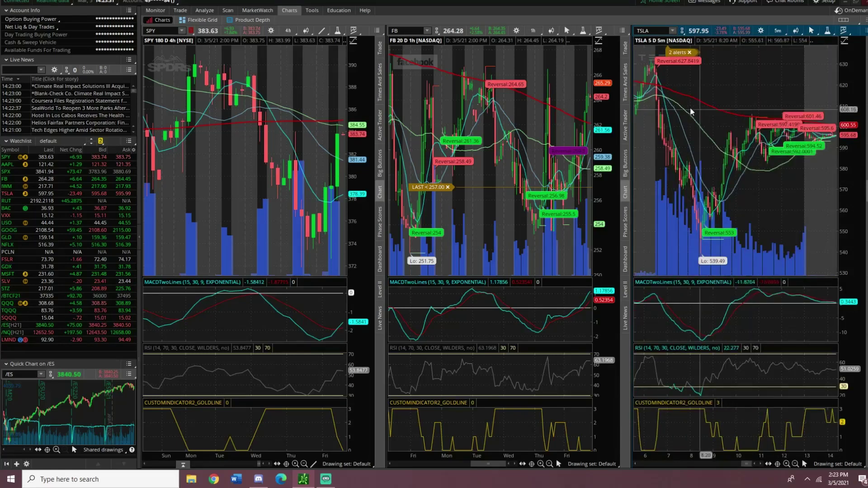
{"action": "scroll", "coordinate": [663, 128], "scroll_direction": "up", "scroll_amount": 1}
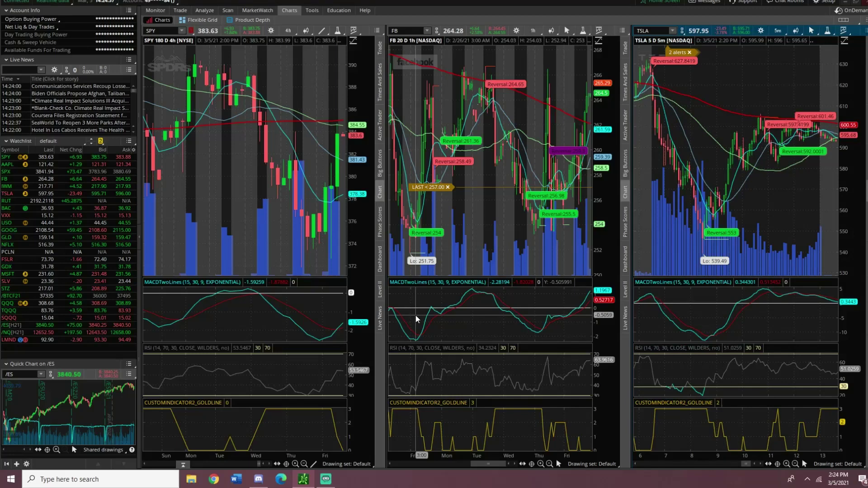
- Set the TSLA chart to the 90-day, 1-hour time frame and narrow it to the last few days
{"action": "left_click", "coordinate": [777, 30]}
{"action": "left_click", "coordinate": [756, 135]}
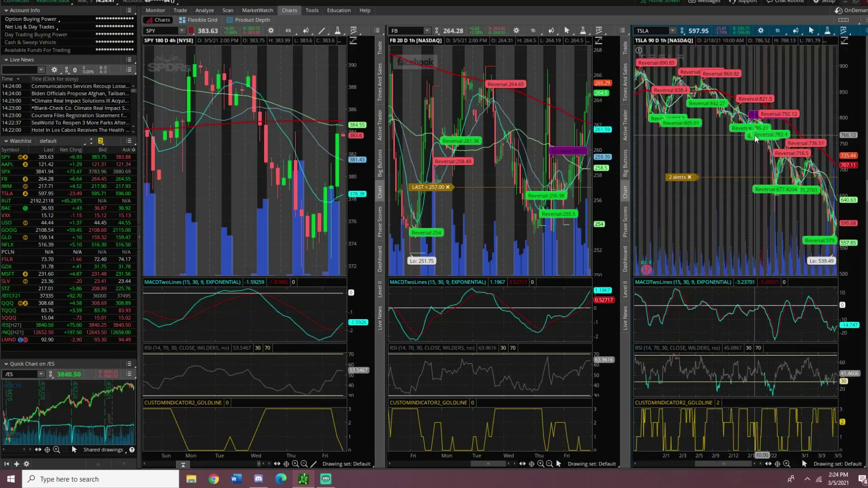
{"action": "left_click_drag", "start_coordinate": [781, 176], "coordinate": [832, 176]}
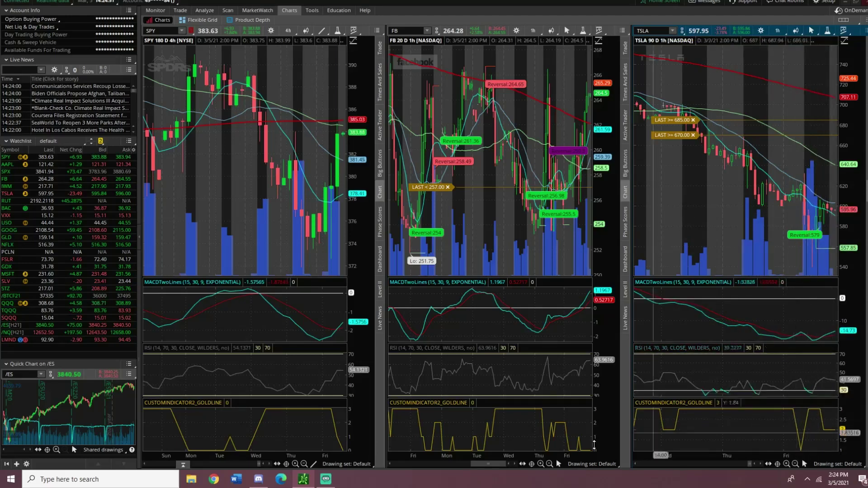
- Switch to Discord and open the TSLA 12 MAR 21 580 C 100 (Weeklys) position screenshot
{"action": "left_click", "coordinate": [258, 480]}
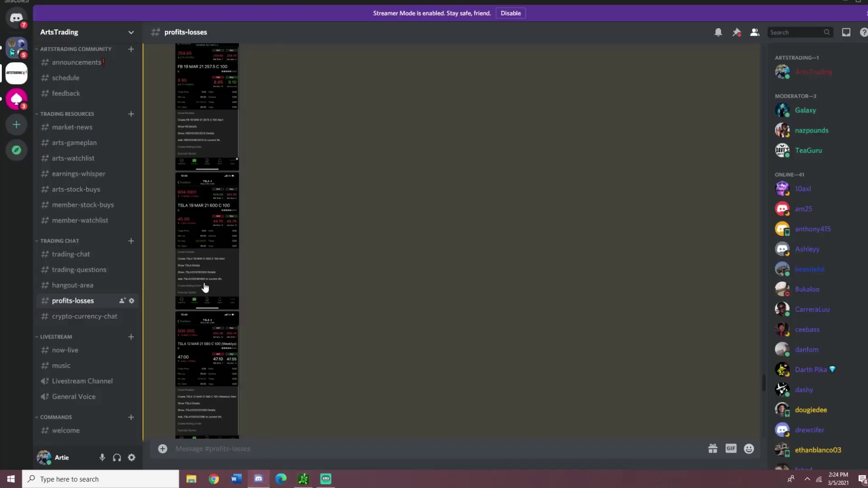
{"action": "scroll", "coordinate": [211, 287], "scroll_direction": "down", "scroll_amount": 1}
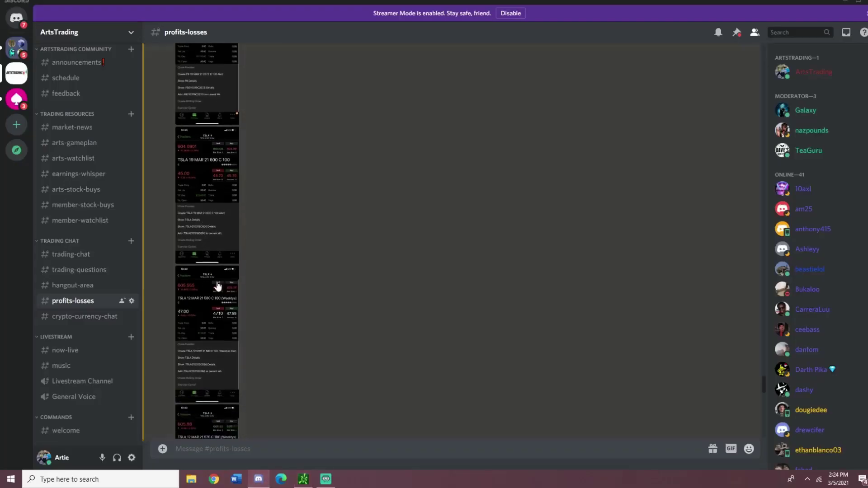
{"action": "left_click", "coordinate": [218, 311]}
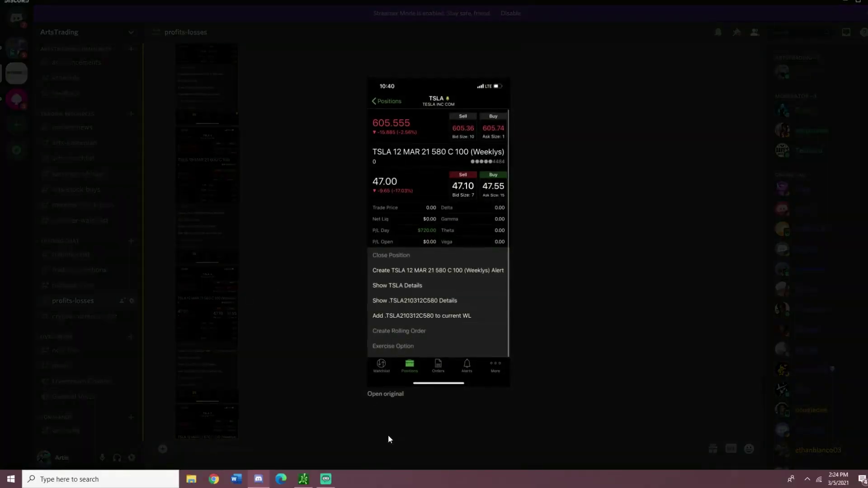
- Return to thinkorswim, examine the latest TSLA hourly candles and set the chart to 5 days with 5-minute bars
{"action": "left_click", "coordinate": [324, 480]}
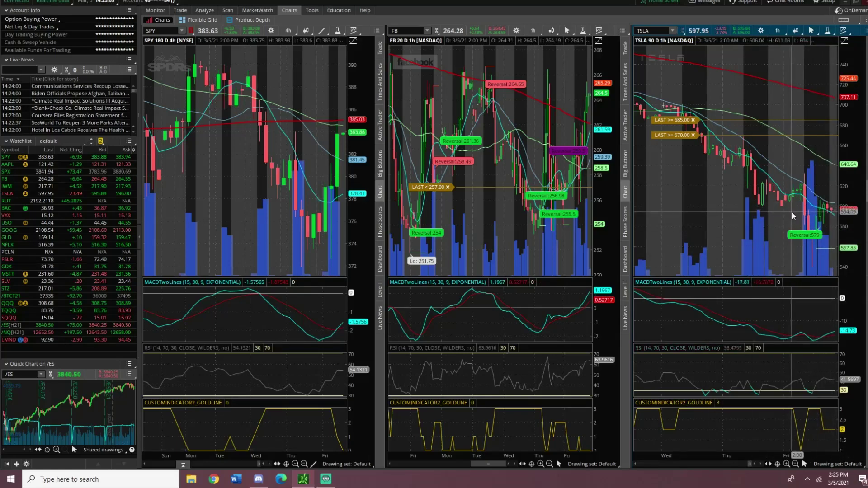
{"action": "scroll", "coordinate": [797, 214], "scroll_direction": "up", "scroll_amount": 5}
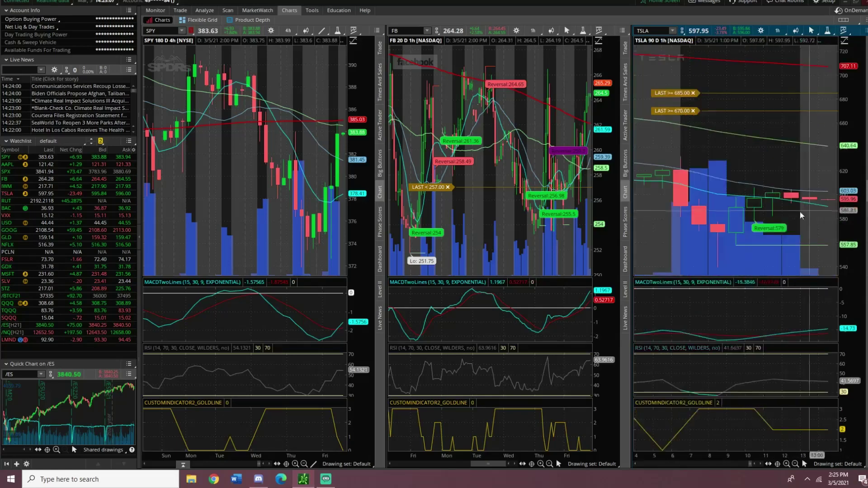
{"action": "left_click", "coordinate": [778, 32]}
{"action": "left_click", "coordinate": [766, 91]}
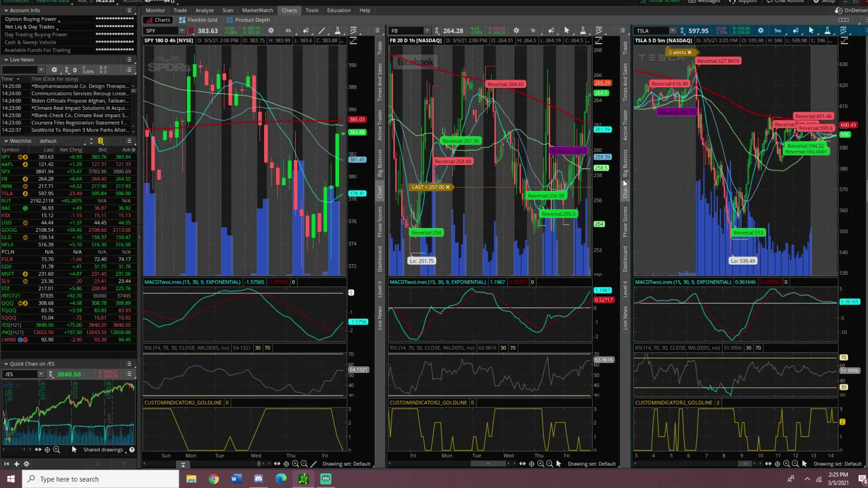
- View the TSLA 12 MAR 21 570 C 100 (Weeklys) position screenshot in Discord and return to the thinkorswim charts
{"action": "left_click", "coordinate": [258, 479]}
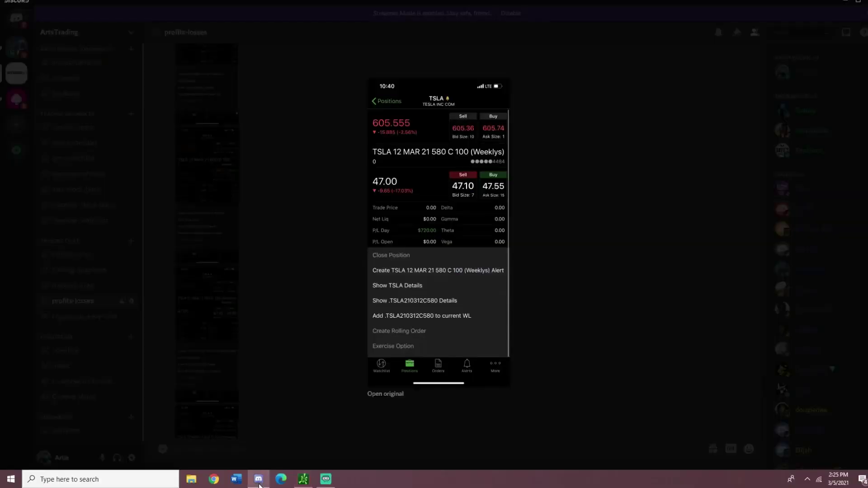
{"action": "left_click", "coordinate": [550, 217]}
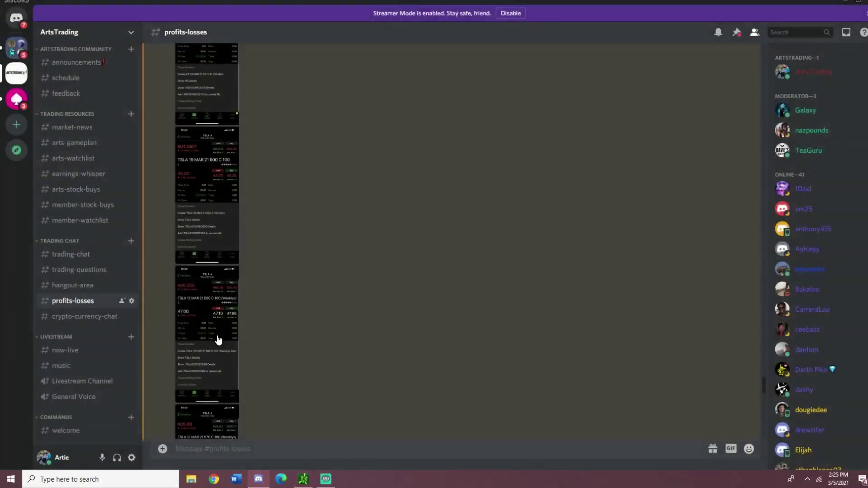
{"action": "scroll", "coordinate": [219, 339], "scroll_direction": "down", "scroll_amount": 2}
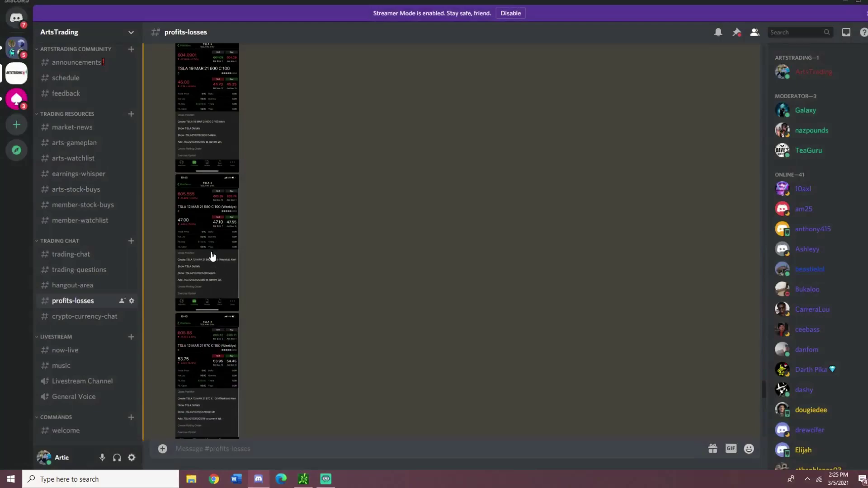
{"action": "scroll", "coordinate": [212, 256], "scroll_direction": "down", "scroll_amount": 1}
{"action": "left_click", "coordinate": [211, 310]}
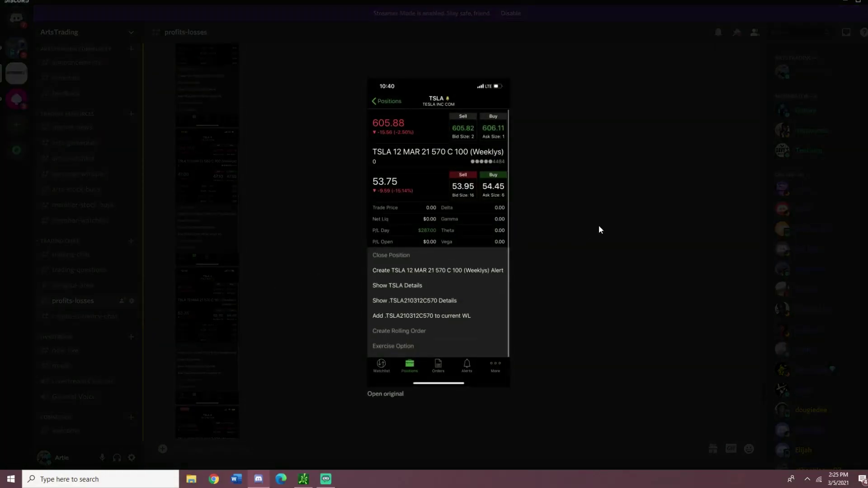
{"action": "left_click", "coordinate": [333, 242]}
{"action": "left_click", "coordinate": [303, 479]}
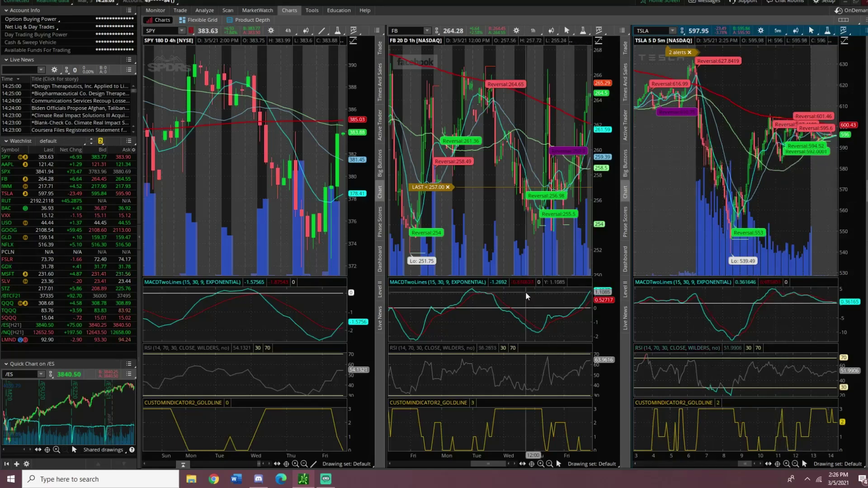
- Switch to Discord and view the TSLA 12 MAR 21 580 P 100 (Weeklys) position screenshot
{"action": "left_click", "coordinate": [259, 479]}
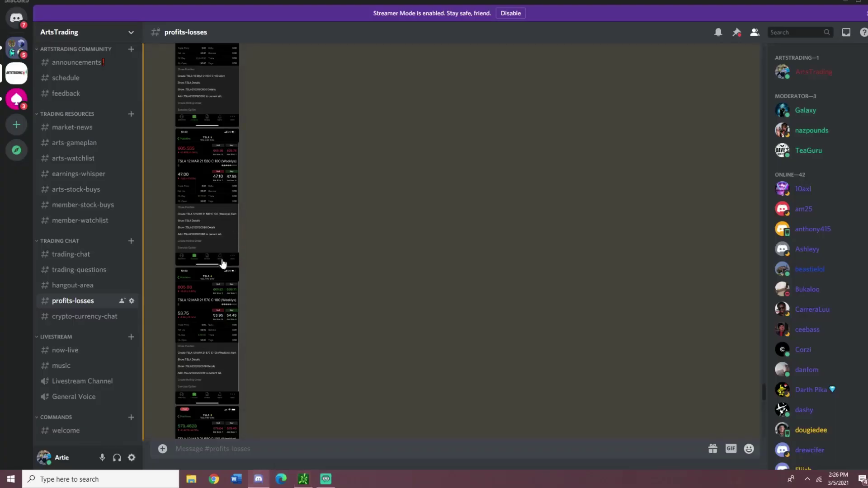
{"action": "left_click", "coordinate": [212, 311]}
{"action": "left_click", "coordinate": [217, 317]}
{"action": "scroll", "coordinate": [218, 326], "scroll_direction": "down", "scroll_amount": 3}
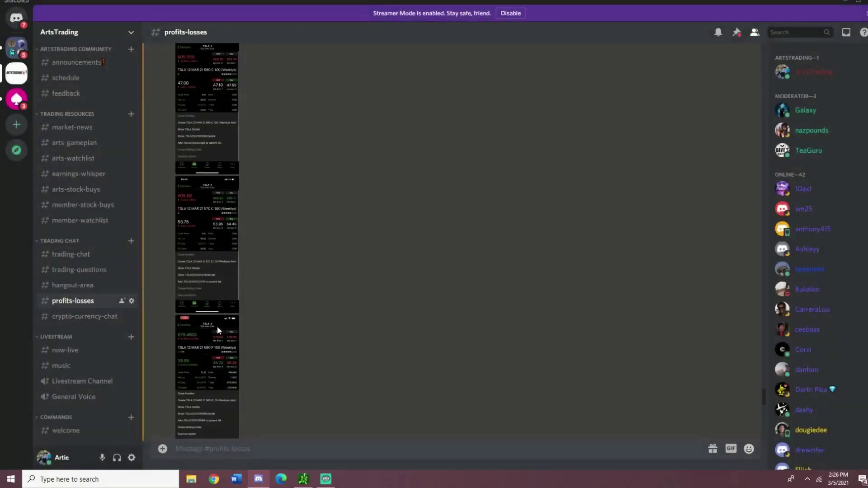
{"action": "scroll", "coordinate": [216, 340], "scroll_direction": "down", "scroll_amount": 1}
{"action": "left_click", "coordinate": [216, 260]}
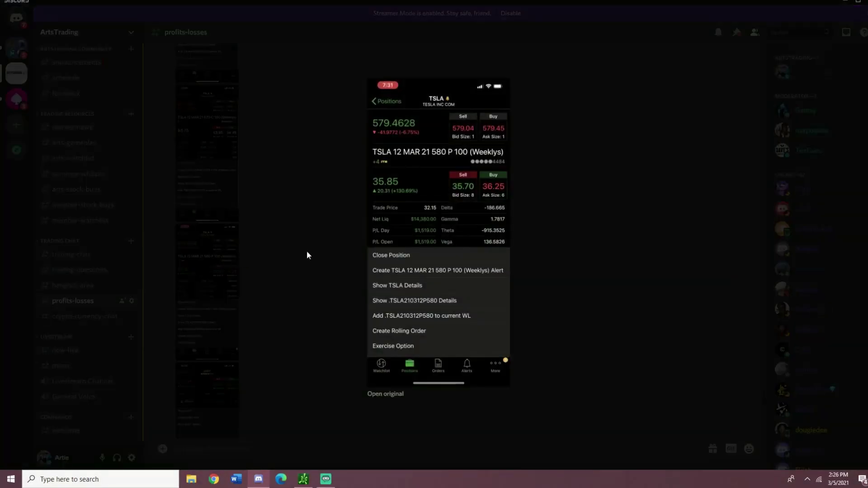
{"action": "left_click", "coordinate": [548, 154]}
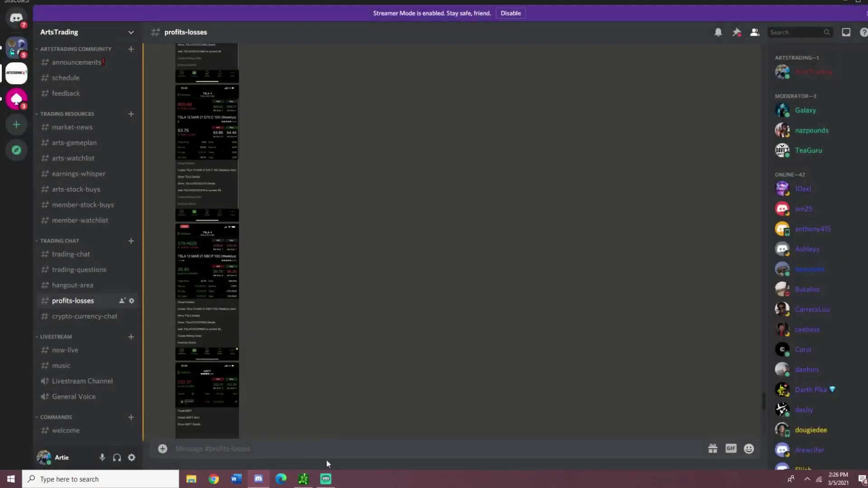
- Switch to thinkorswim and set the TSLA chart to 90 days with 1-hour bars, narrowed to the last few days
{"action": "left_click", "coordinate": [310, 478]}
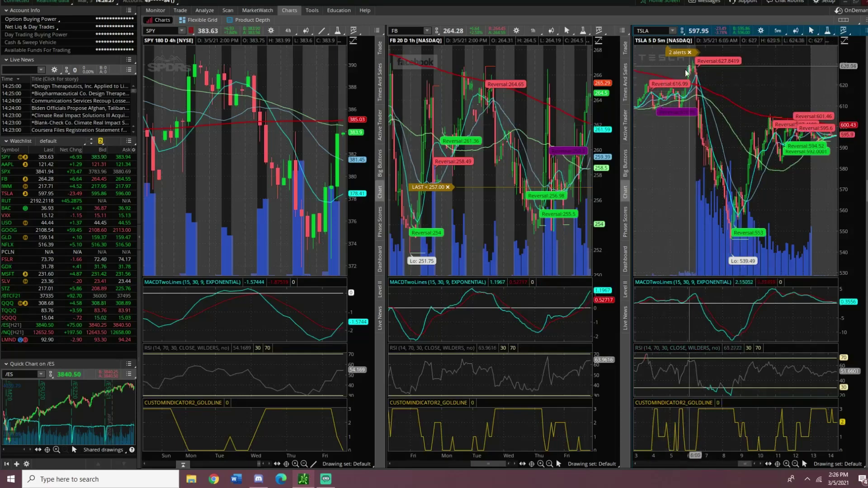
{"action": "scroll", "coordinate": [683, 109], "scroll_direction": "up", "scroll_amount": 3}
{"action": "left_click", "coordinate": [777, 31]}
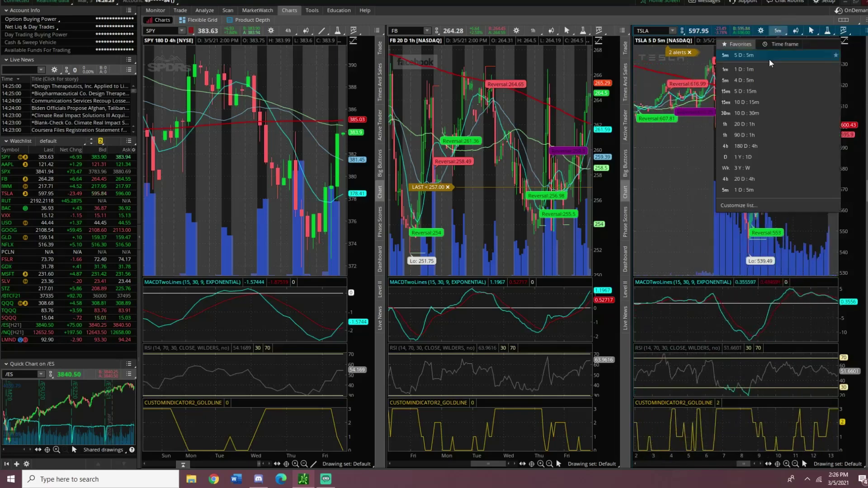
{"action": "left_click", "coordinate": [756, 132]}
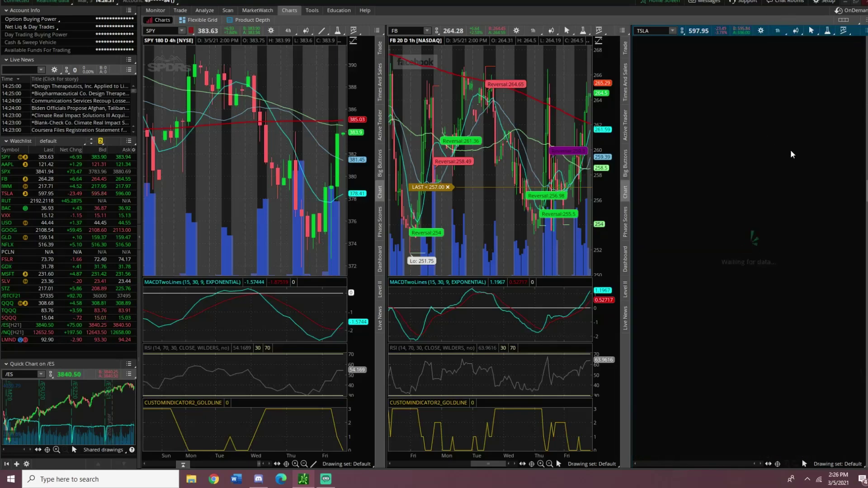
{"action": "left_click_drag", "start_coordinate": [751, 152], "coordinate": [859, 185]}
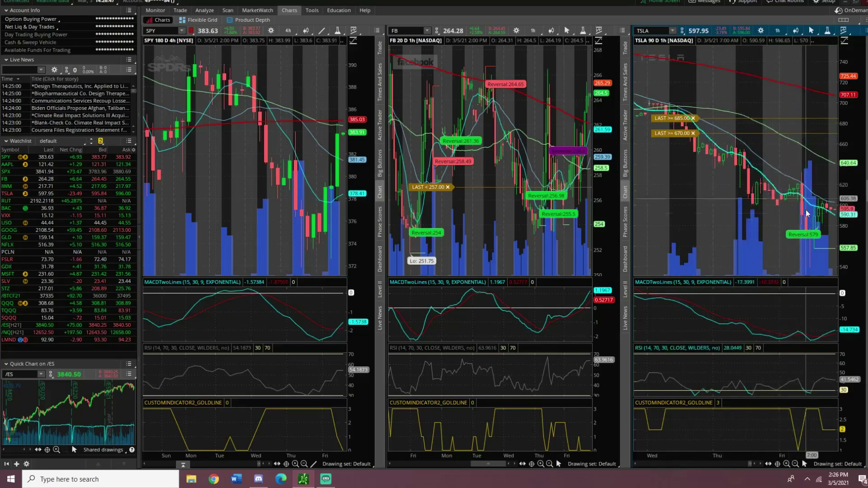
{"action": "left_click", "coordinate": [777, 31]}
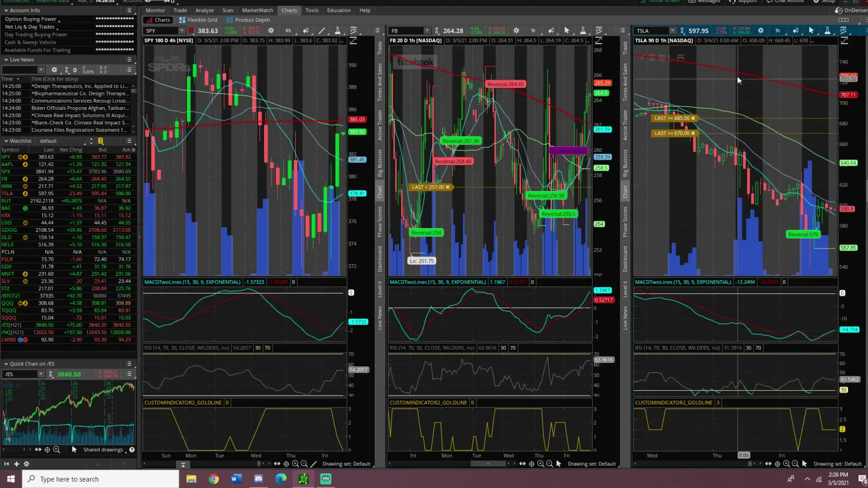
- Set the TSLA chart to 5 days with 5-minute bars and narrow it to the latest session
{"action": "left_click", "coordinate": [777, 31]}
{"action": "left_click", "coordinate": [753, 91]}
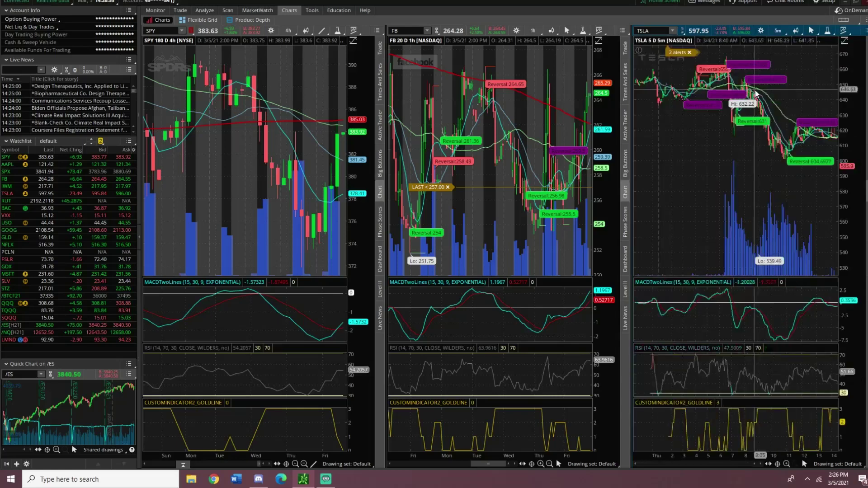
{"action": "scroll", "coordinate": [796, 207], "scroll_direction": "up", "scroll_amount": 3}
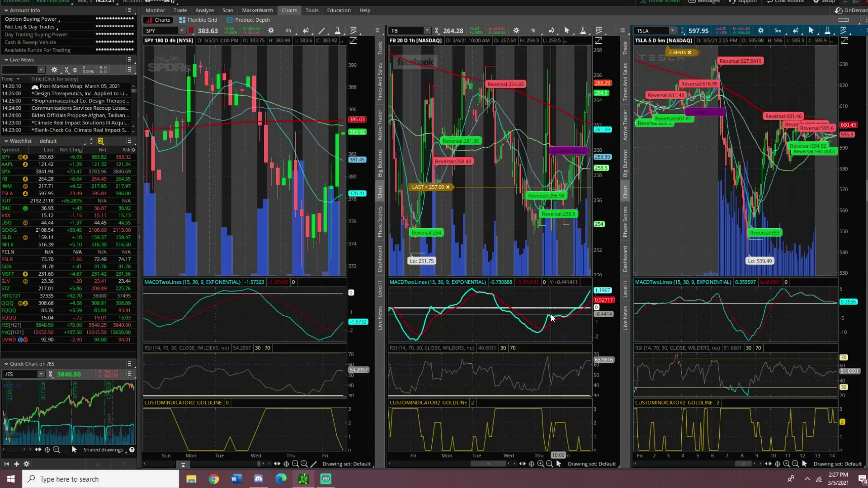
- Switch to Discord and view the MSFT position screenshot in the profits-losses channel
{"action": "left_click", "coordinate": [257, 480]}
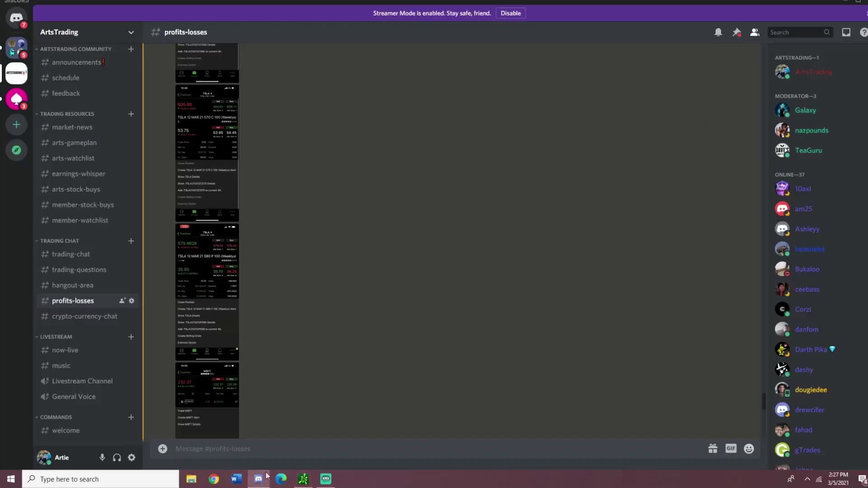
{"action": "left_click", "coordinate": [213, 386]}
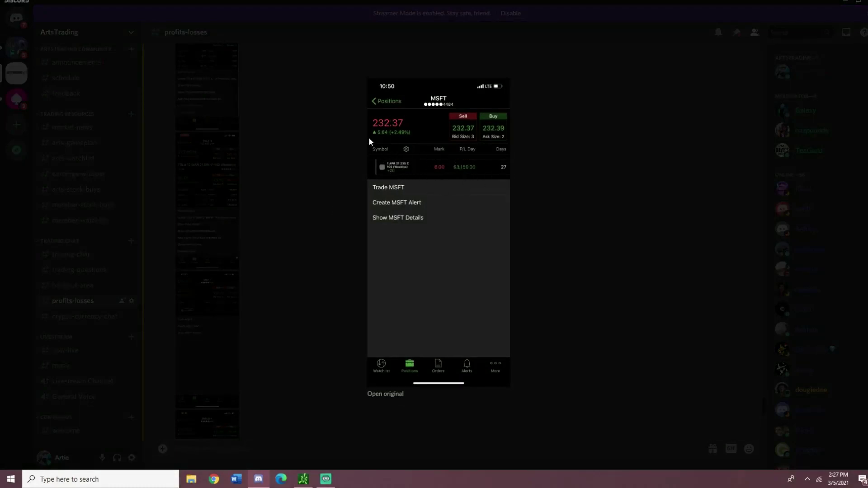
{"action": "left_click", "coordinate": [555, 144]}
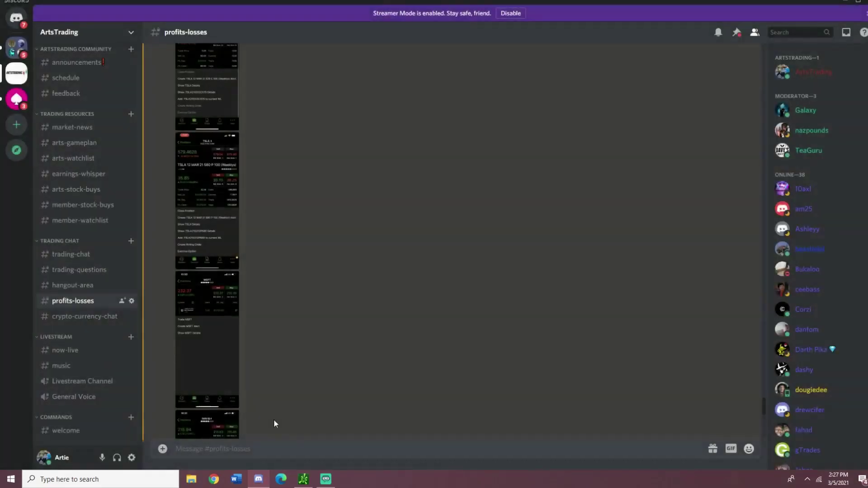
- Return to thinkorswim, load MSFT in place of the FB chart and narrow it to the last few days
{"action": "left_click", "coordinate": [304, 479]}
{"action": "left_click", "coordinate": [407, 30]}
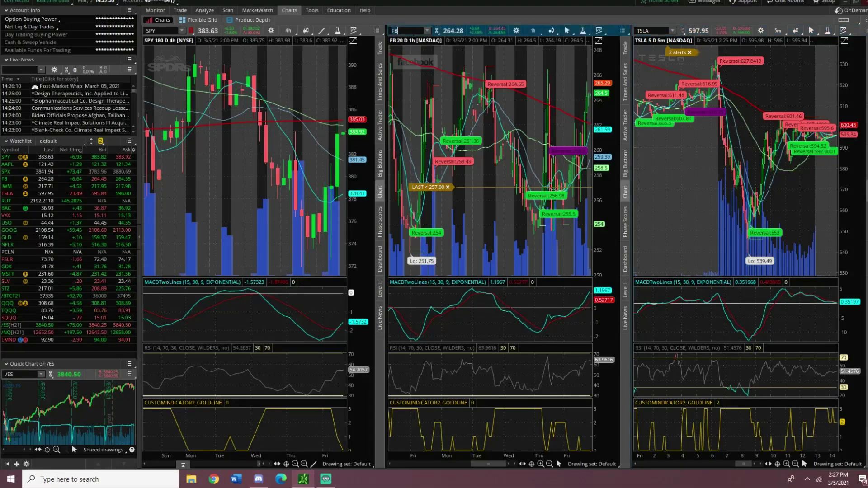
{"action": "type", "text": "MSFT"}
{"action": "key", "text": "Return"}
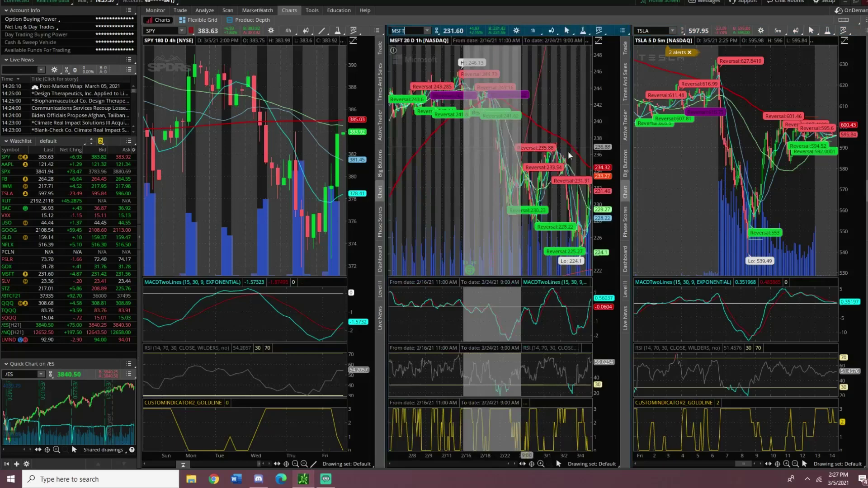
{"action": "scroll", "coordinate": [562, 213], "scroll_direction": "up", "scroll_amount": 3}
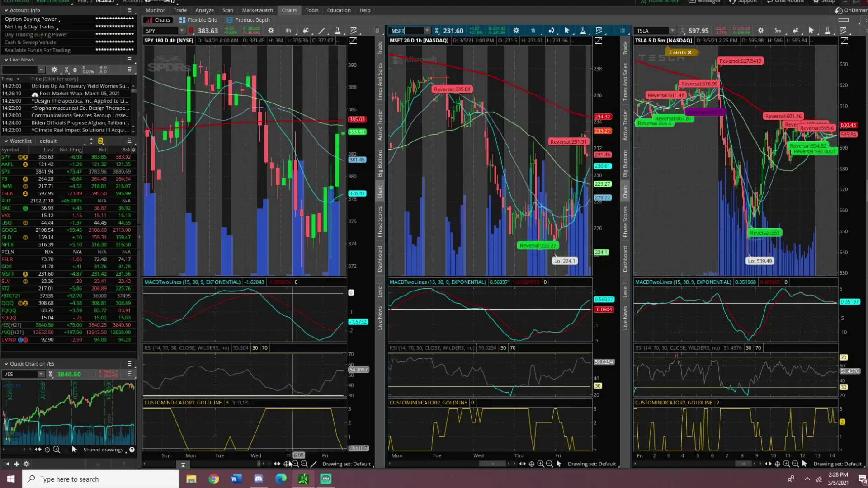
- Switch to Discord and view the IWM position screenshot posted below the MSFT one
{"action": "left_click", "coordinate": [260, 480]}
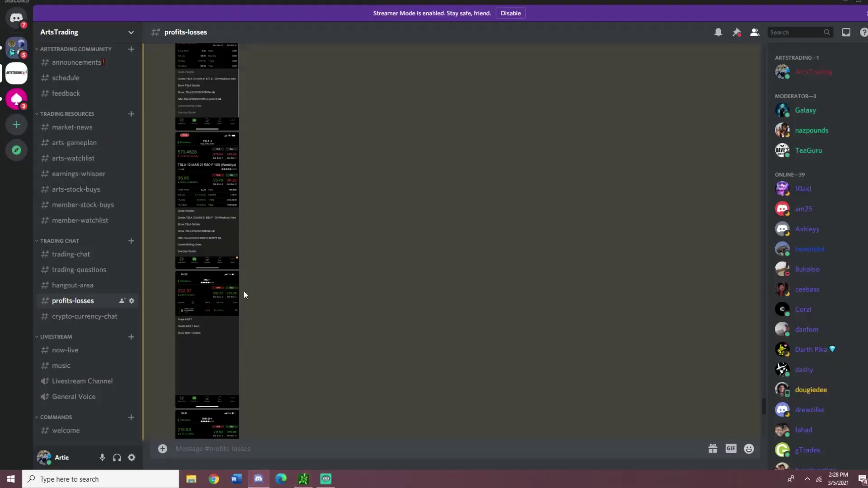
{"action": "scroll", "coordinate": [227, 320], "scroll_direction": "down", "scroll_amount": 2}
{"action": "left_click", "coordinate": [212, 340]}
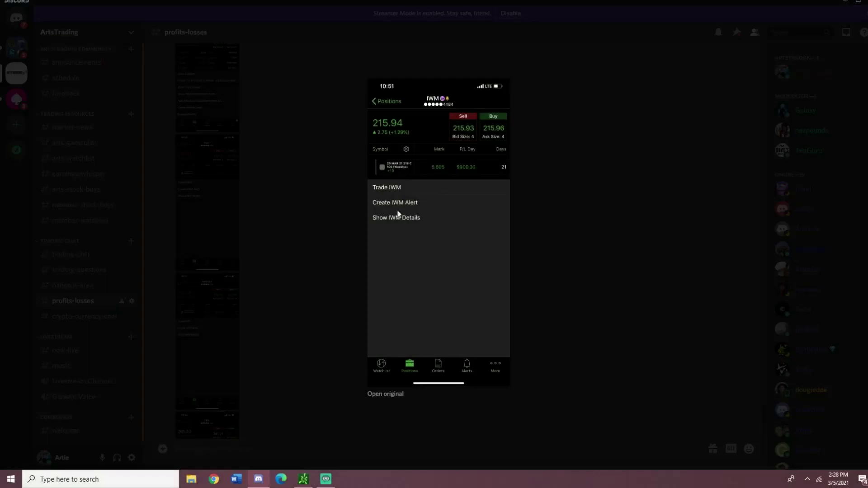
{"action": "left_click", "coordinate": [551, 201]}
{"action": "left_click", "coordinate": [207, 328]}
{"action": "left_click", "coordinate": [276, 274]}
- Return to thinkorswim, load IWM in place of the MSFT chart and narrow it to the last few days
{"action": "left_click", "coordinate": [302, 480]}
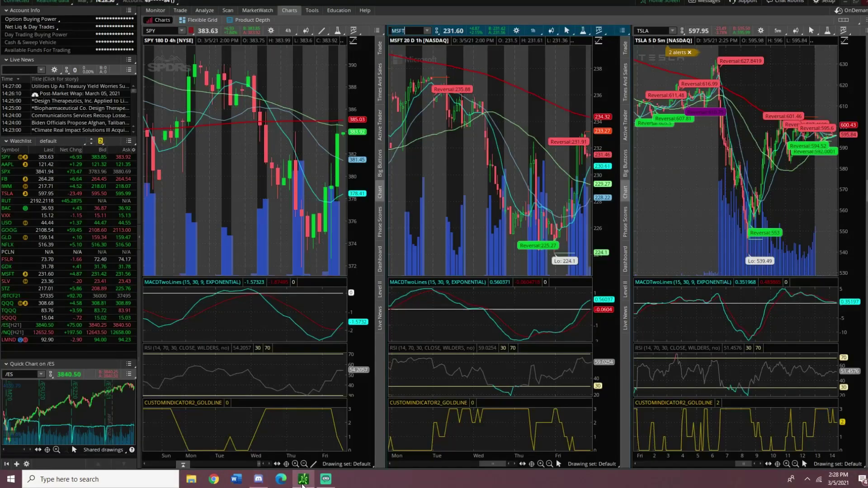
{"action": "left_click", "coordinate": [405, 31]}
{"action": "type", "text": "IWM"}
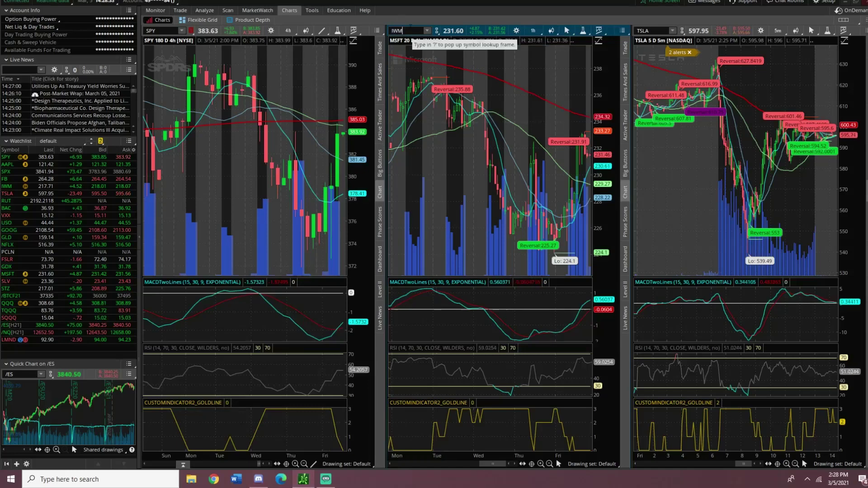
{"action": "key", "text": "Return"}
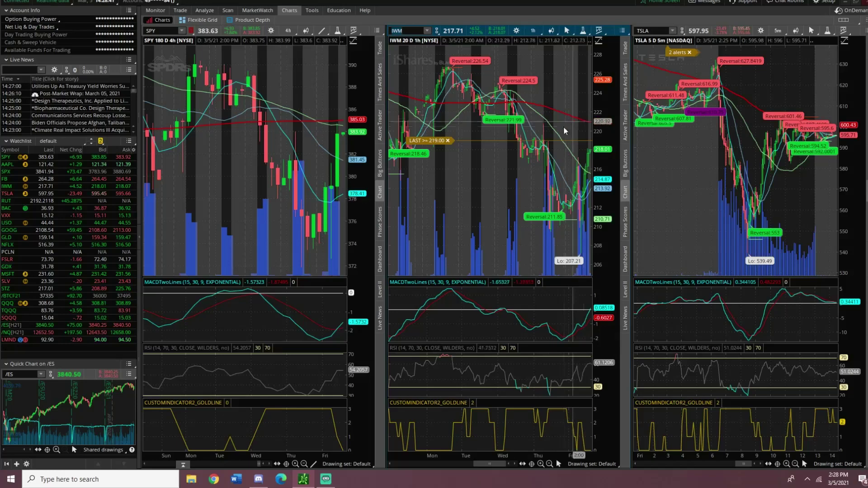
{"action": "left_click_drag", "start_coordinate": [519, 131], "coordinate": [590, 131]}
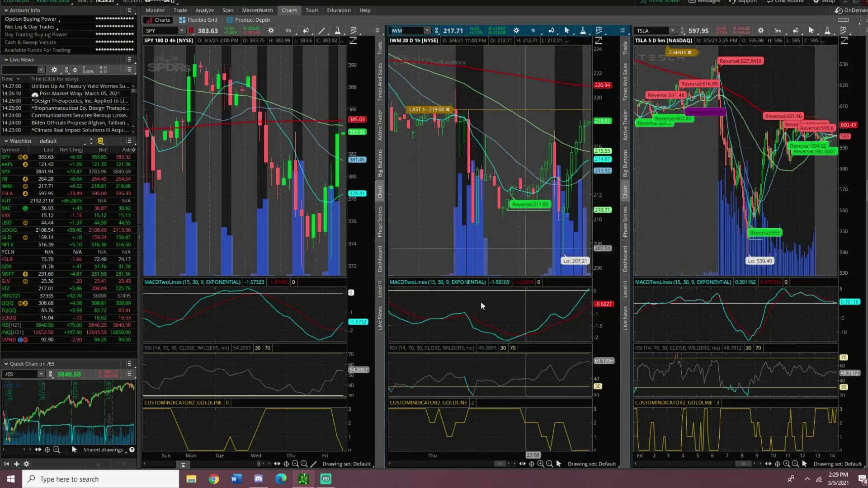
- Switch to Discord and view the FB positions screenshot listing the three call options
{"action": "left_click", "coordinate": [259, 479]}
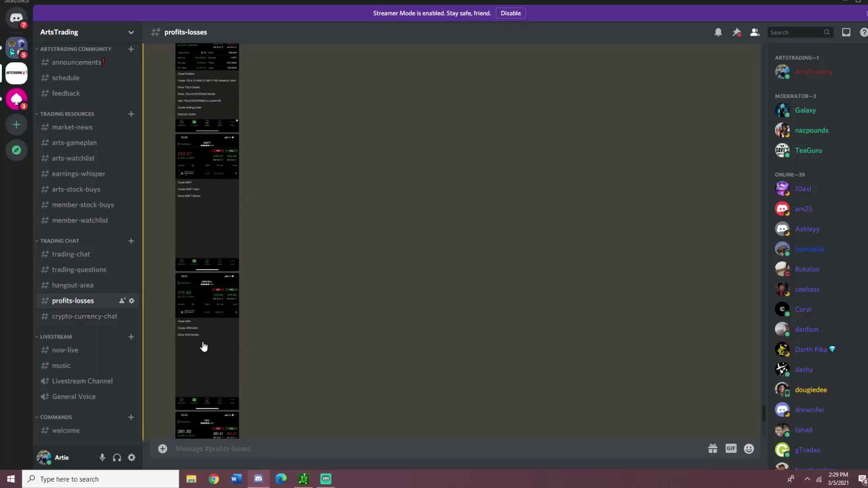
{"action": "scroll", "coordinate": [206, 345], "scroll_direction": "down", "scroll_amount": 3}
{"action": "left_click", "coordinate": [215, 332]}
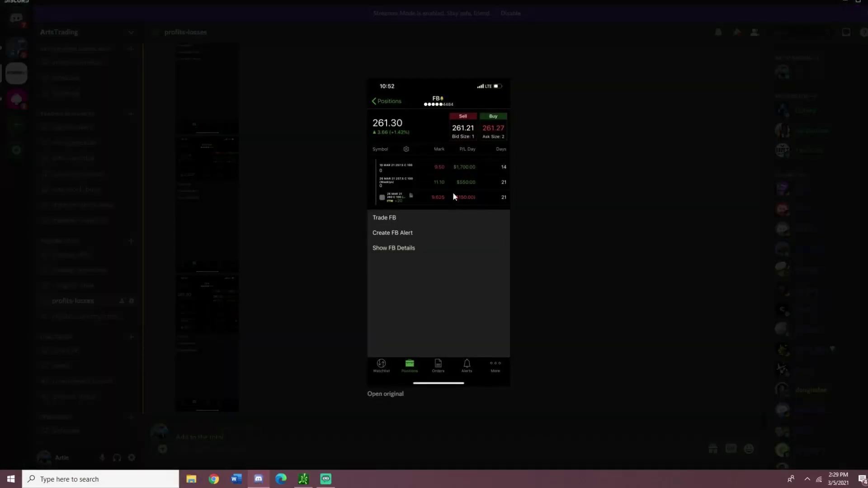
{"action": "left_click", "coordinate": [568, 197]}
{"action": "scroll", "coordinate": [235, 401], "scroll_direction": "down", "scroll_amount": 3}
{"action": "scroll", "coordinate": [223, 282], "scroll_direction": "up", "scroll_amount": 2}
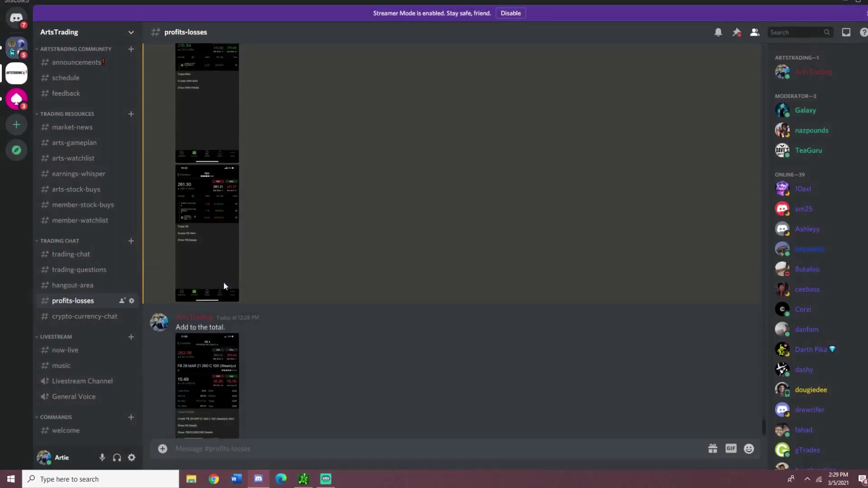
{"action": "left_click", "coordinate": [217, 258]}
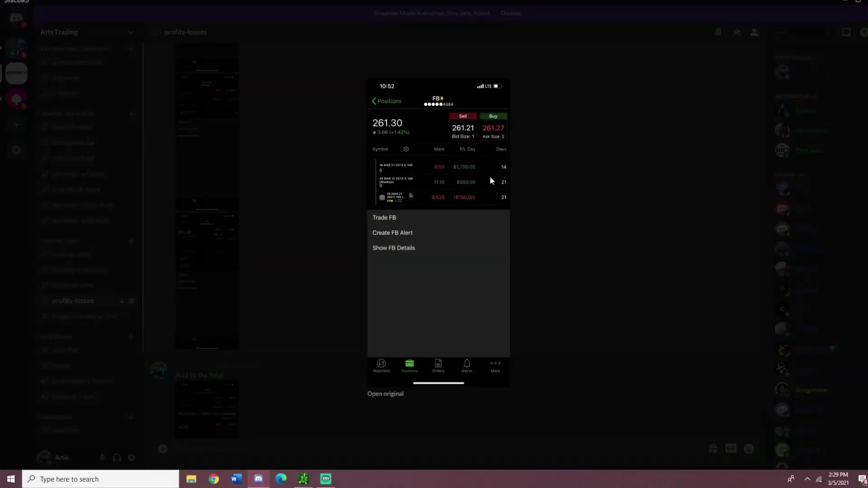
{"action": "left_click", "coordinate": [559, 185]}
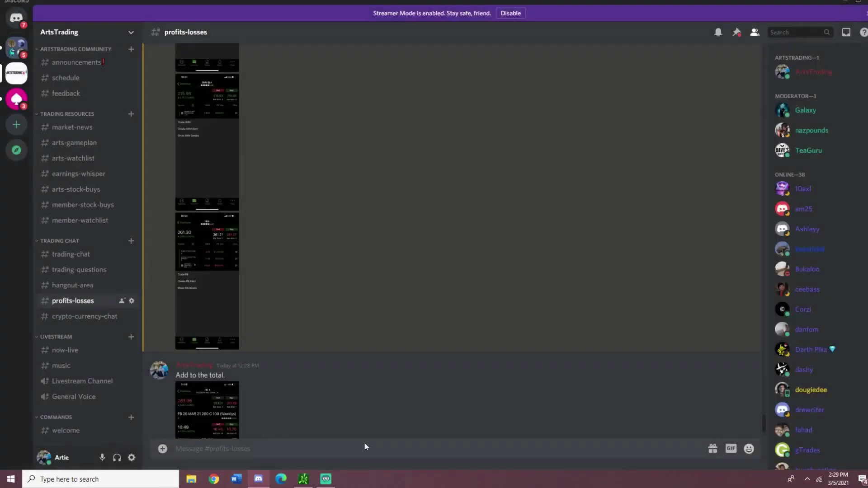
- Return to thinkorswim, load FB in place of the IWM chart and narrow it to the last few days
{"action": "left_click", "coordinate": [303, 479]}
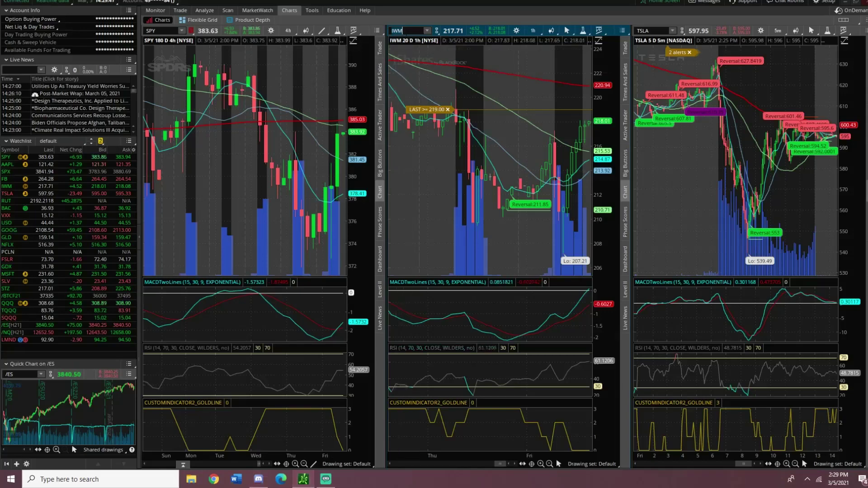
{"action": "left_click", "coordinate": [403, 30]}
{"action": "type", "text": "FB"}
{"action": "key", "text": "Return"}
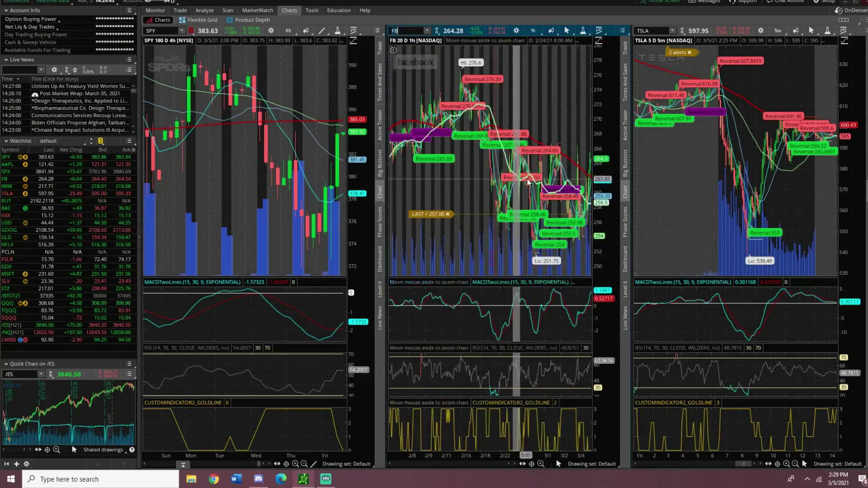
{"action": "scroll", "coordinate": [517, 177], "scroll_direction": "up", "scroll_amount": 5}
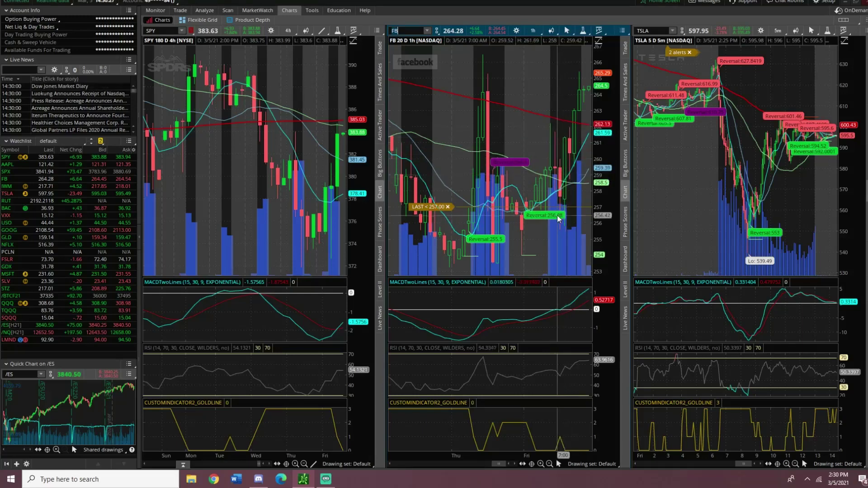
- Switch to Discord and recheck the day's profit and loss figures in the FB positions screenshot
{"action": "left_click", "coordinate": [263, 483]}
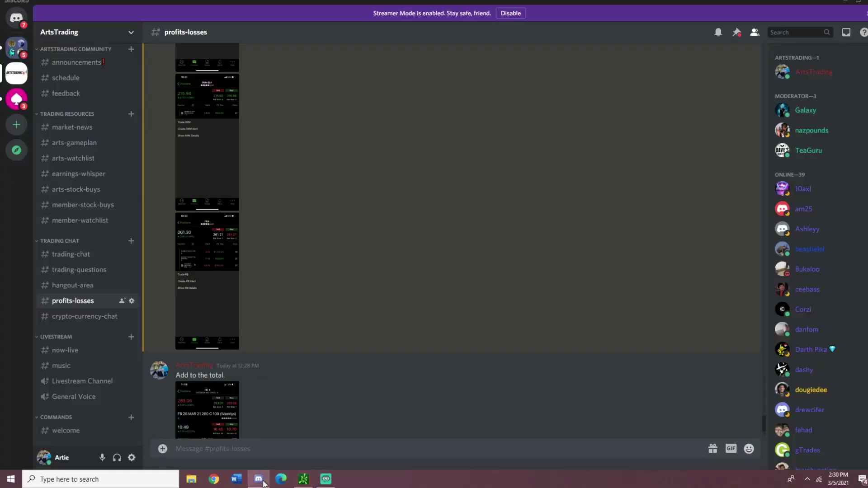
{"action": "left_click", "coordinate": [227, 298]}
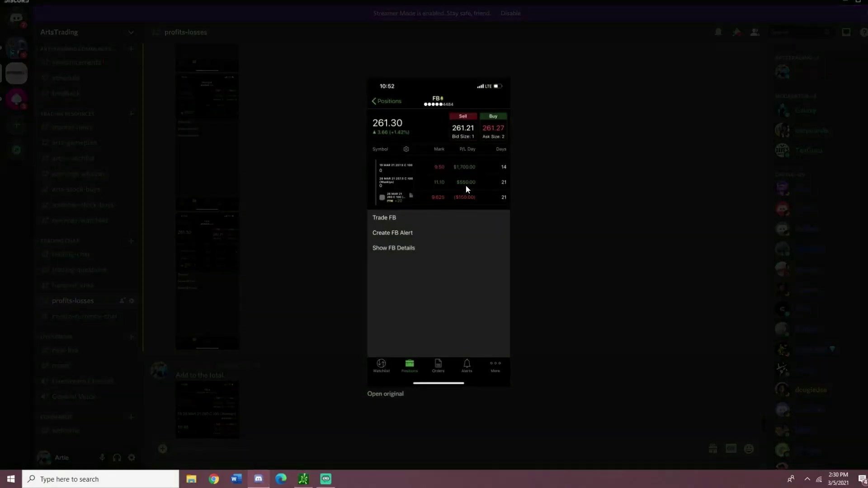
{"action": "left_click", "coordinate": [540, 180]}
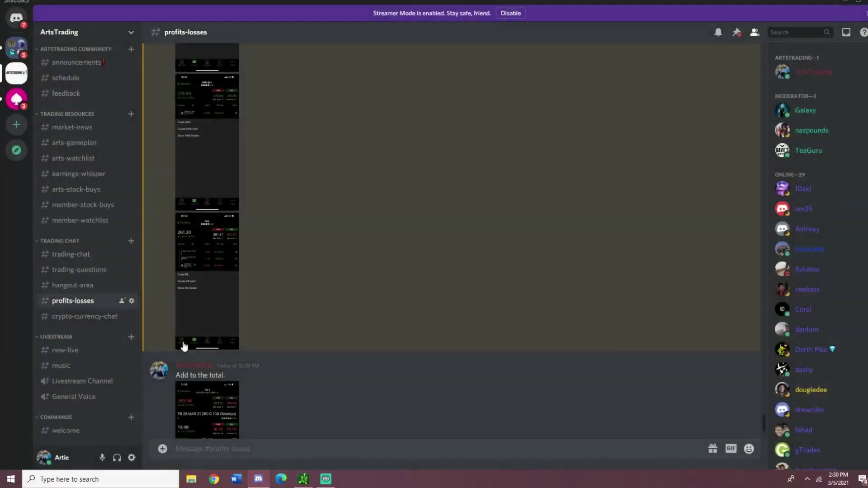
{"action": "left_click", "coordinate": [231, 265]}
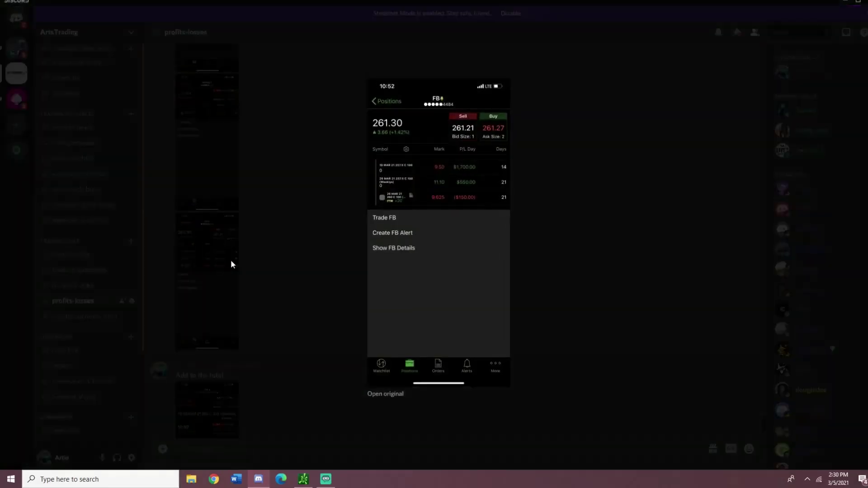
{"action": "left_click", "coordinate": [568, 193]}
- View the FB 26 MAR 21 260 C 100 (Weeklys) position screenshot posted under "Add to the total."
{"action": "scroll", "coordinate": [223, 397], "scroll_direction": "down", "scroll_amount": 2}
{"action": "left_click", "coordinate": [219, 344]}
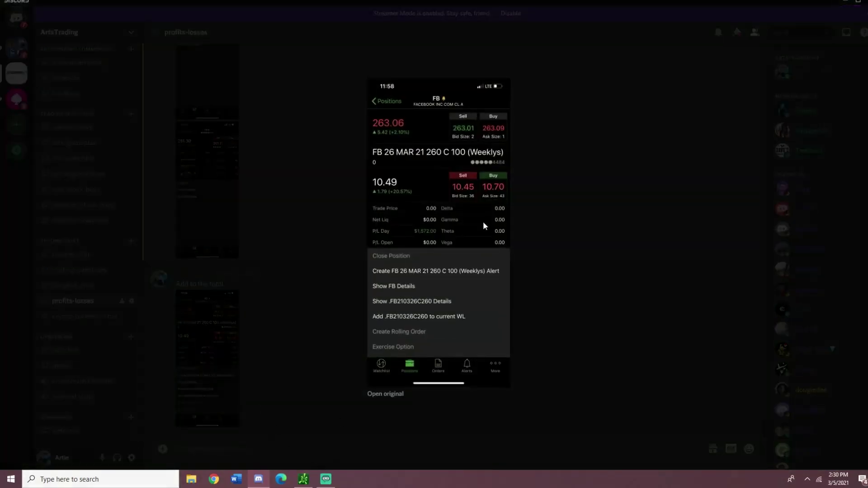
{"action": "left_click", "coordinate": [308, 248]}
- Return to thinkorswim, load QQQ in place of the FB chart and set it to 180 days with 4-hour bars
{"action": "left_click", "coordinate": [303, 479]}
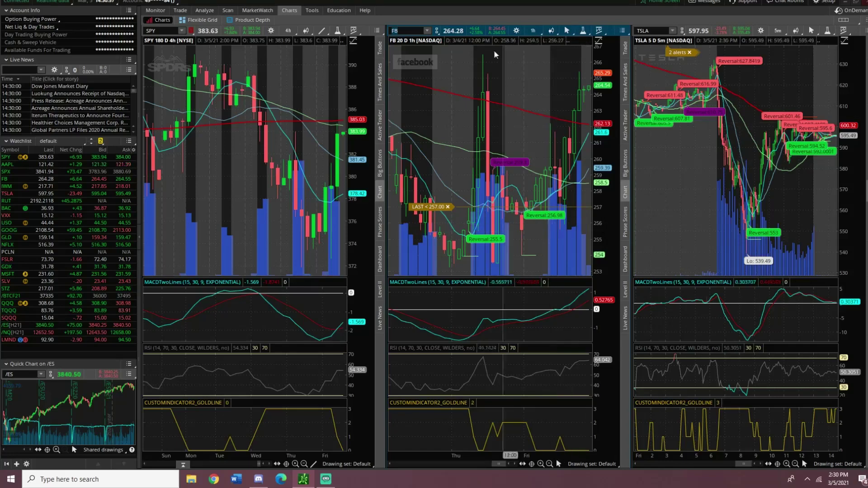
{"action": "left_click", "coordinate": [407, 30]}
{"action": "type", "text": "F"}
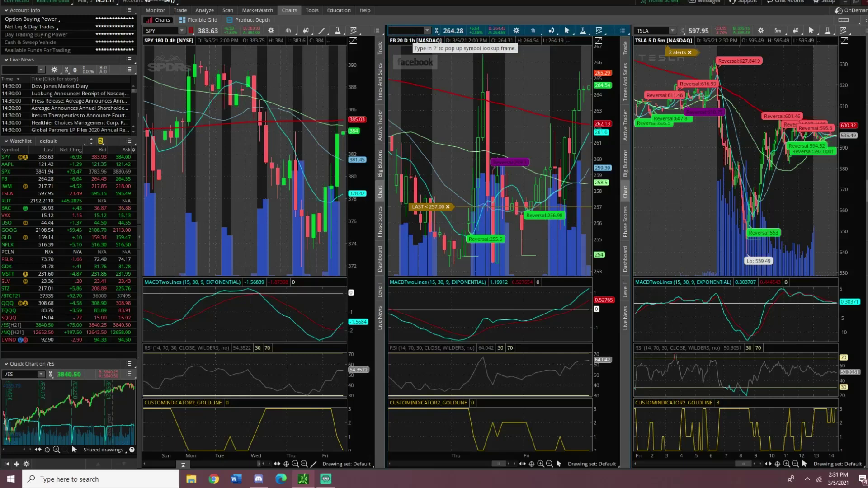
{"action": "left_click", "coordinate": [409, 31]}
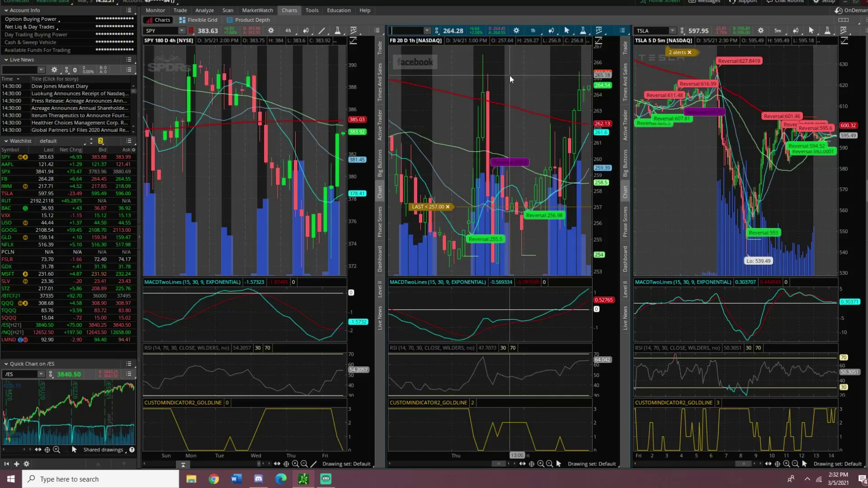
{"action": "type", "text": "QQQ"}
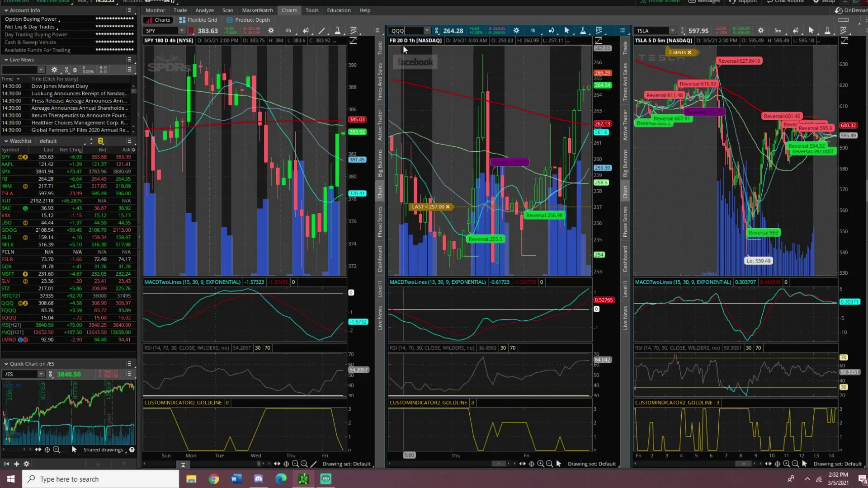
{"action": "key", "text": "Return"}
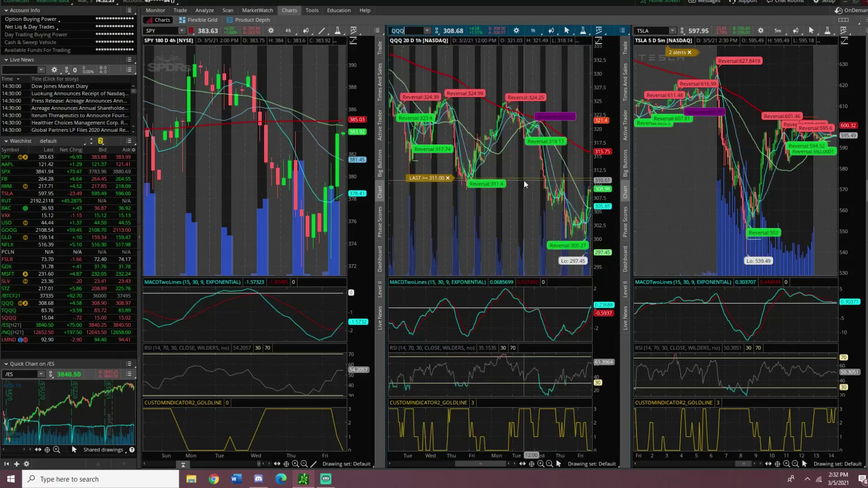
{"action": "left_click", "coordinate": [532, 32]}
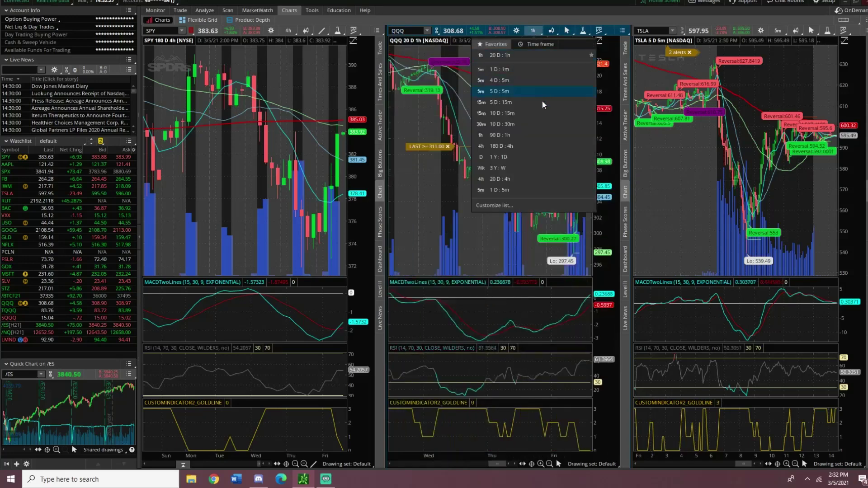
{"action": "left_click", "coordinate": [520, 147]}
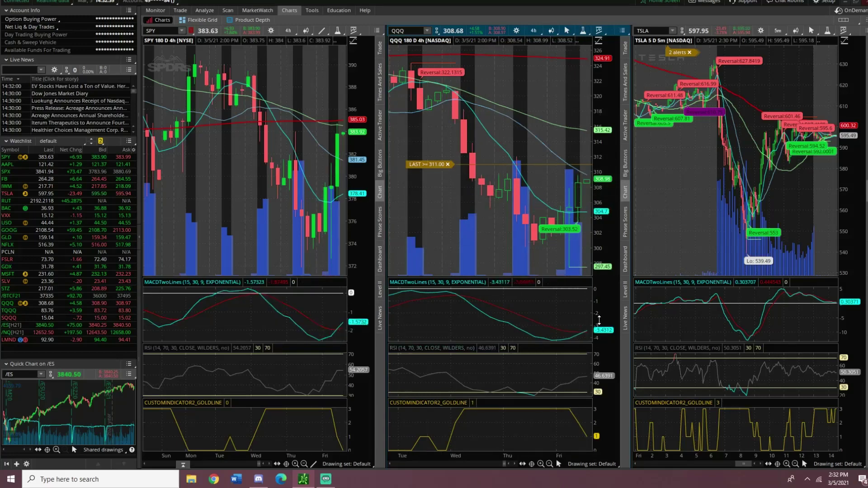
- Check the TSLA chart at 180 days with 4-hour bars and set it to 20 days with 1-hour bars
{"action": "scroll", "coordinate": [751, 151], "scroll_direction": "up", "scroll_amount": 3}
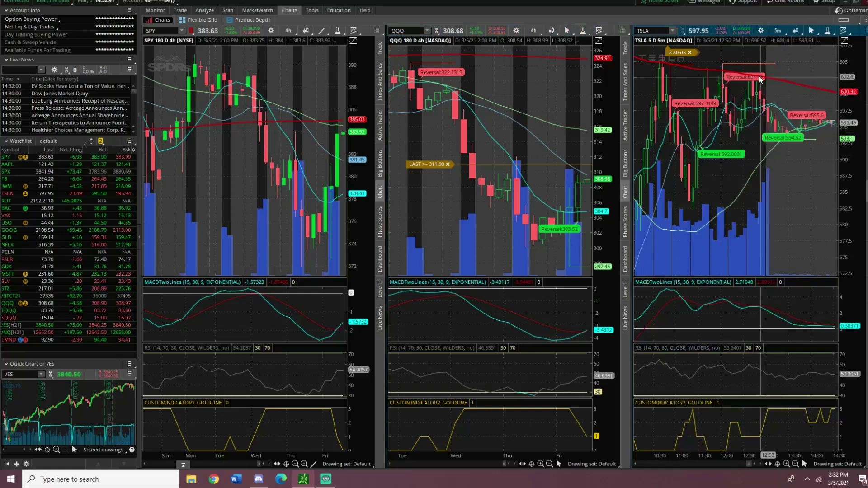
{"action": "left_click", "coordinate": [778, 29]}
{"action": "left_click", "coordinate": [759, 146]}
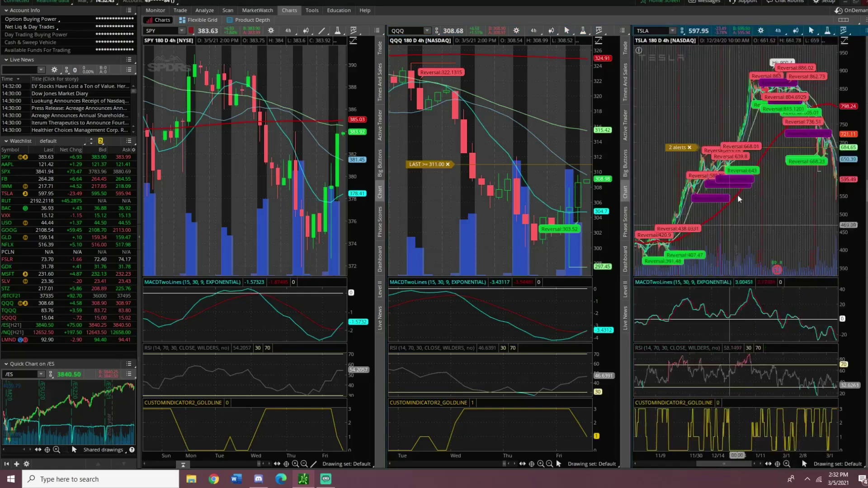
{"action": "left_click", "coordinate": [779, 31]}
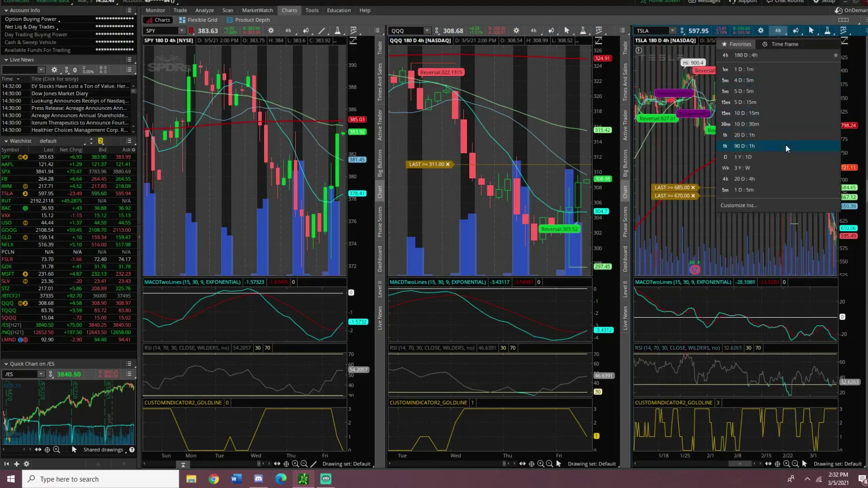
{"action": "left_click", "coordinate": [766, 136]}
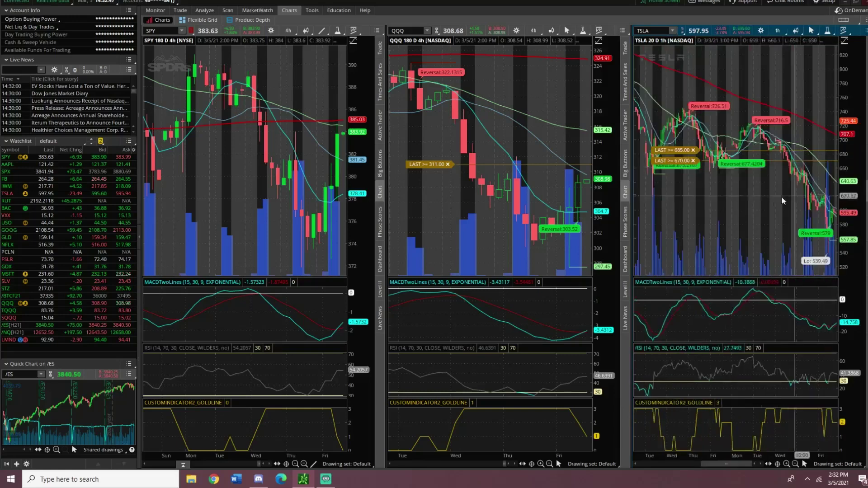